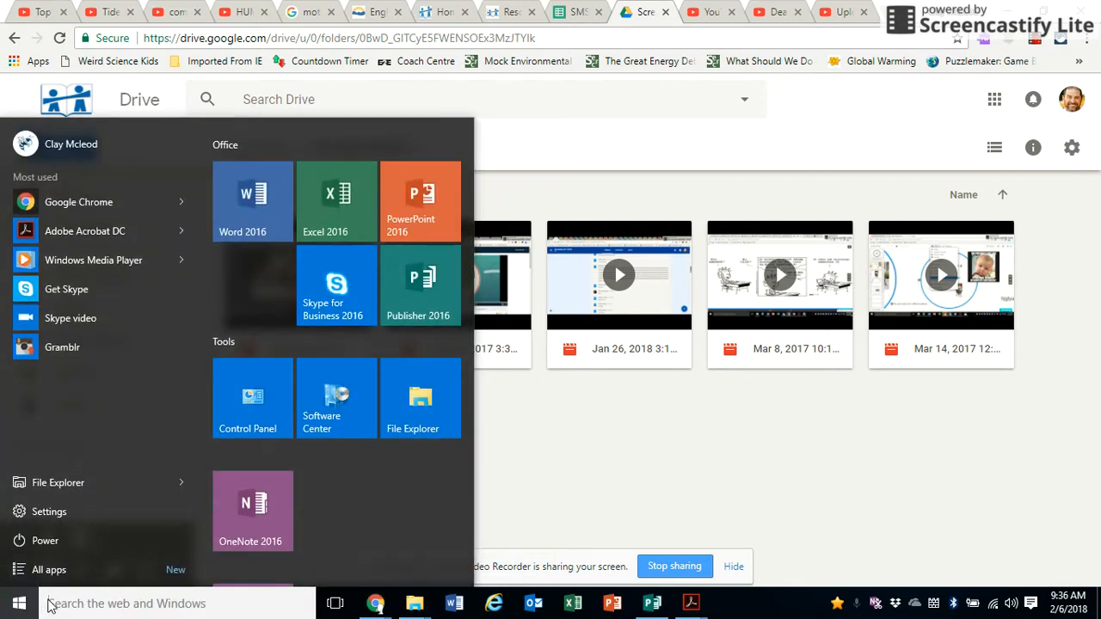
# Open Publisher and create a new publication from the Blank 8.5 x 11" template
pyautogui.write('p')
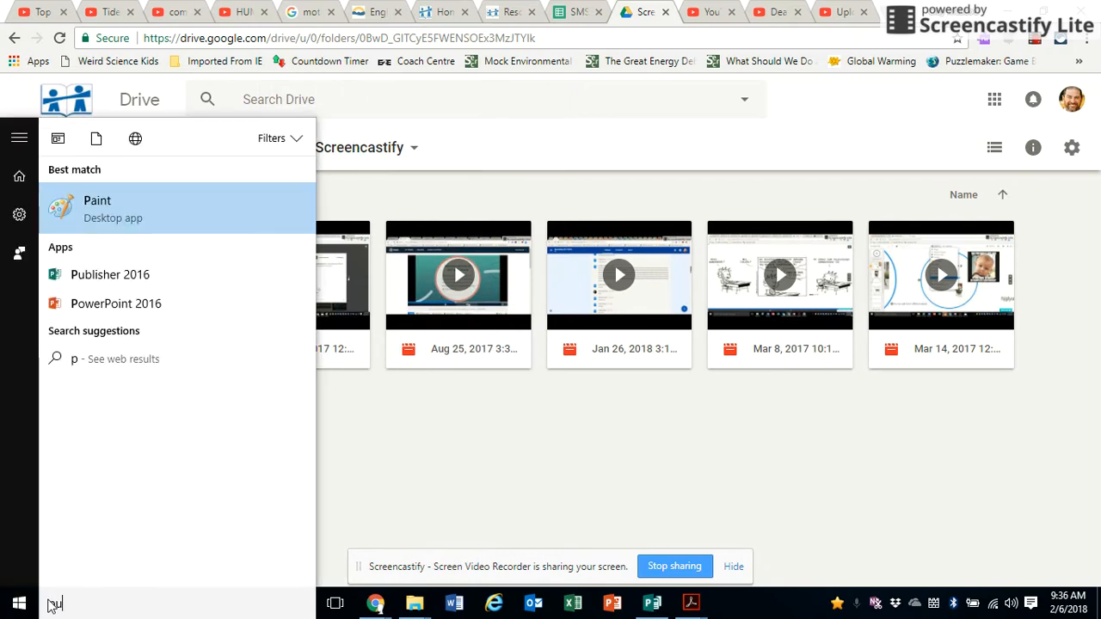
pyautogui.write('ubl')
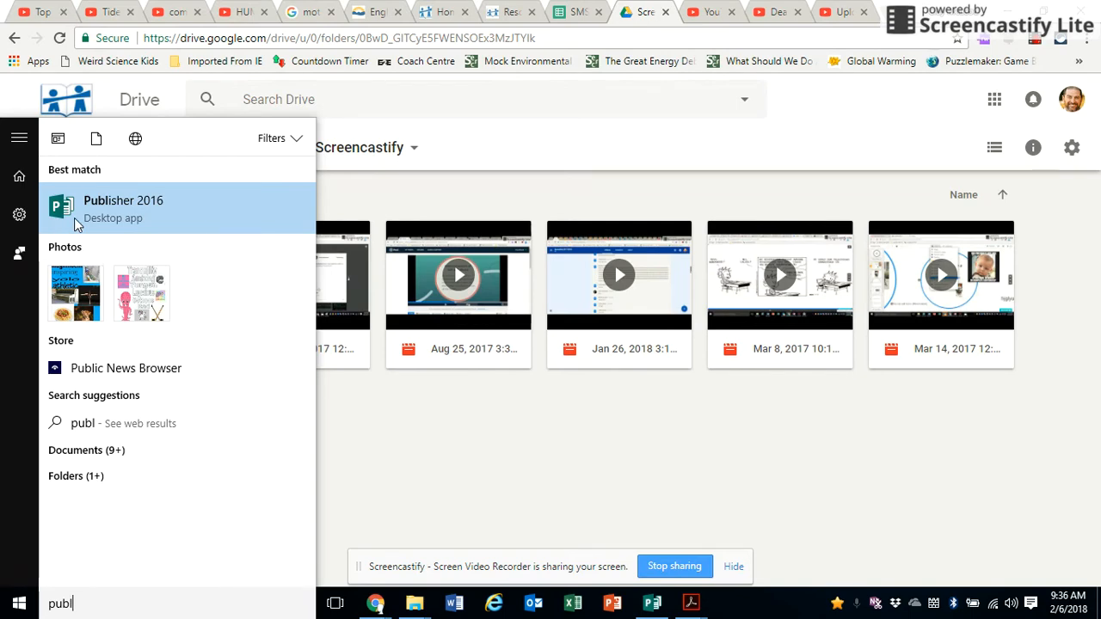
pyautogui.click(651, 604)
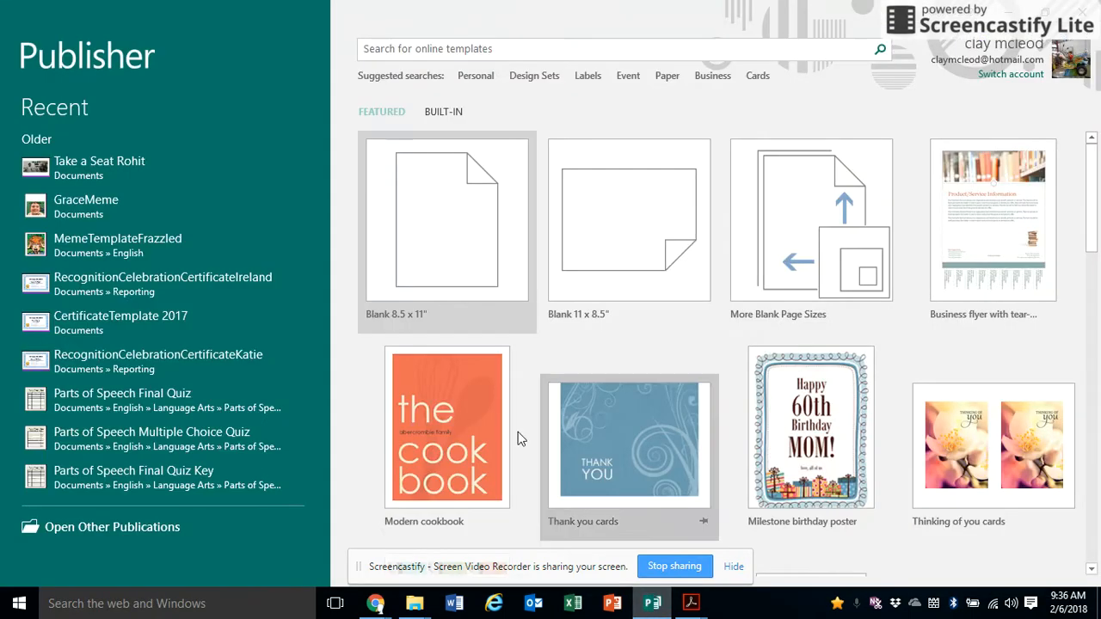
pyautogui.click(422, 256)
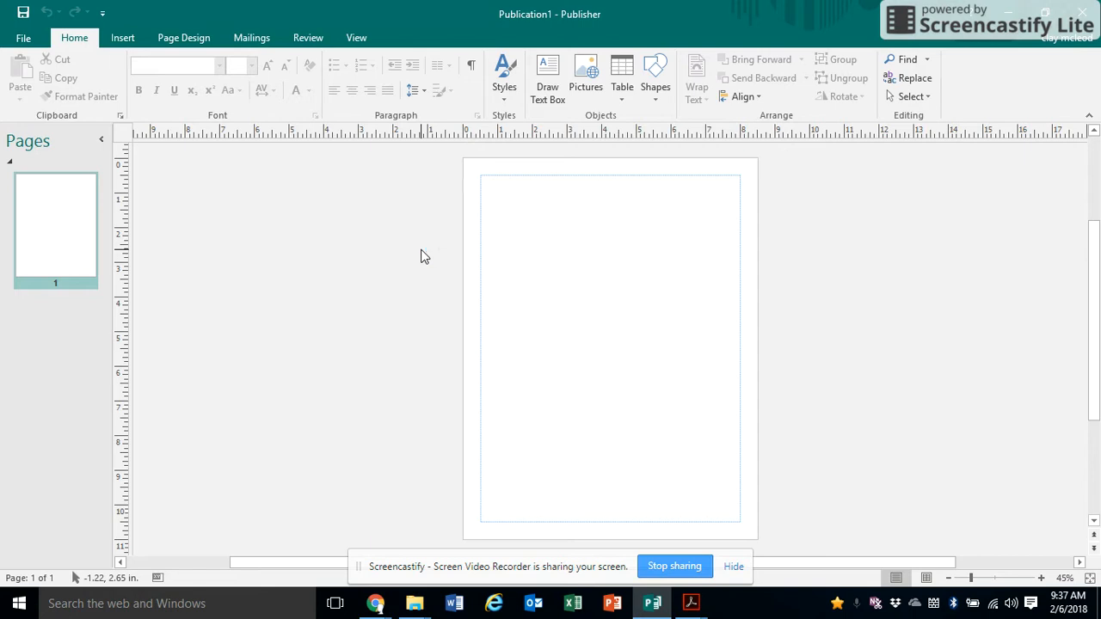
pyautogui.click(126, 38)
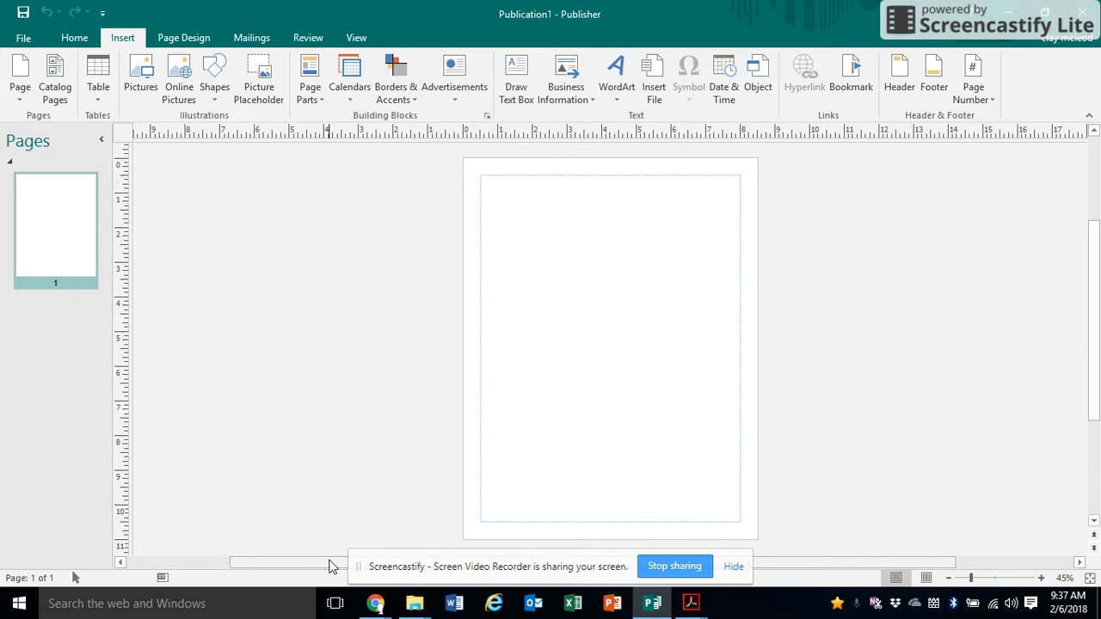
# Open the Camera app, hide the screen-sharing notice, and photograph the snack box's front and its ingredients side
pyautogui.click(30, 613)
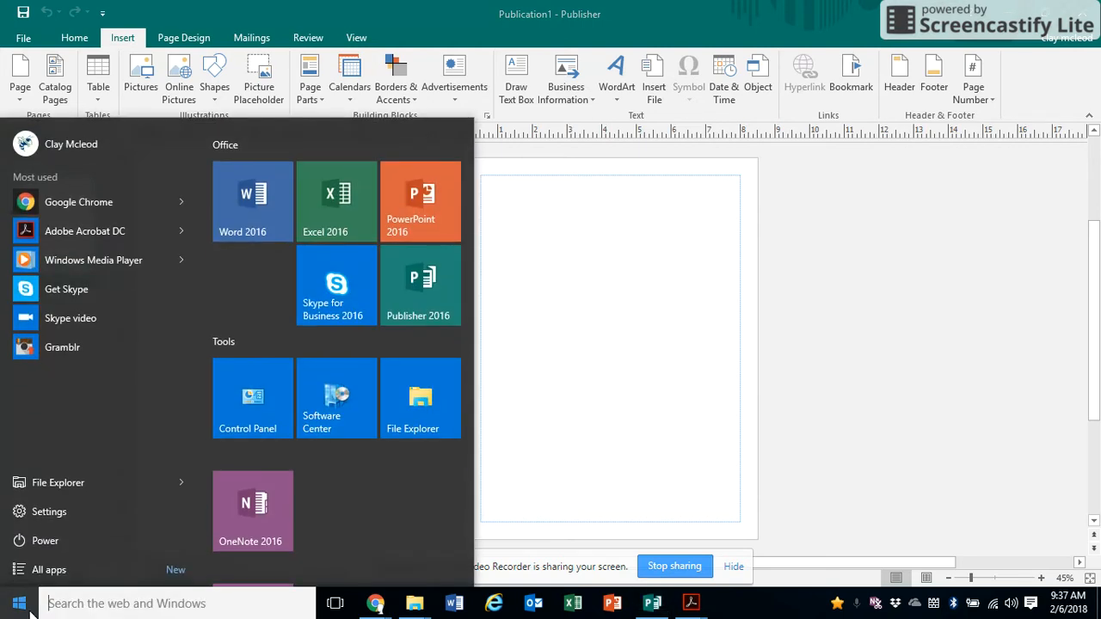
pyautogui.write('camer')
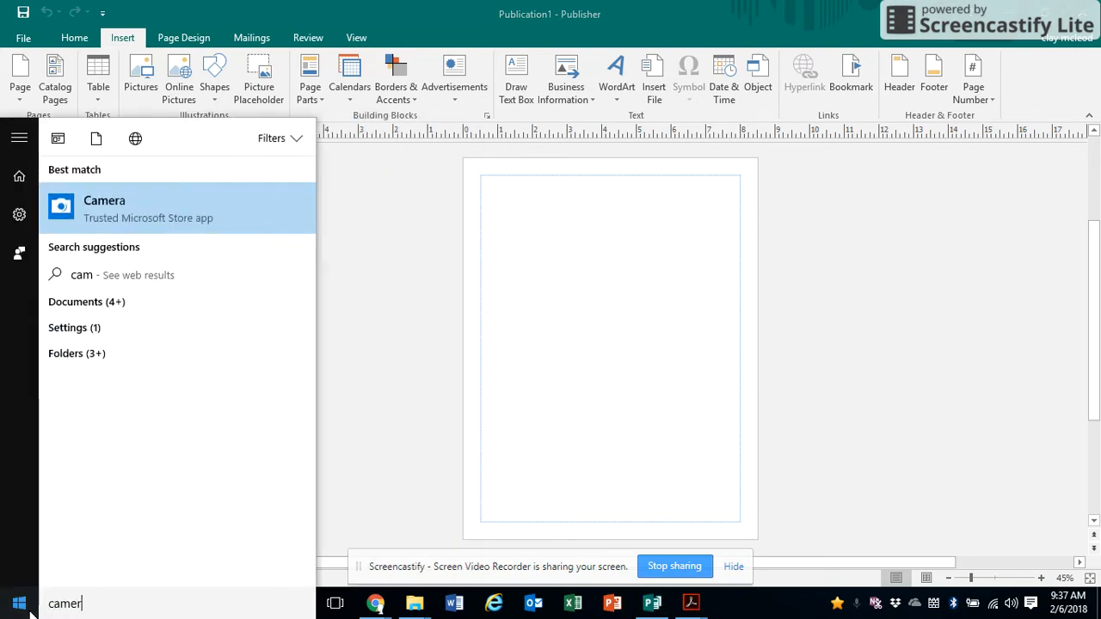
pyautogui.click(163, 209)
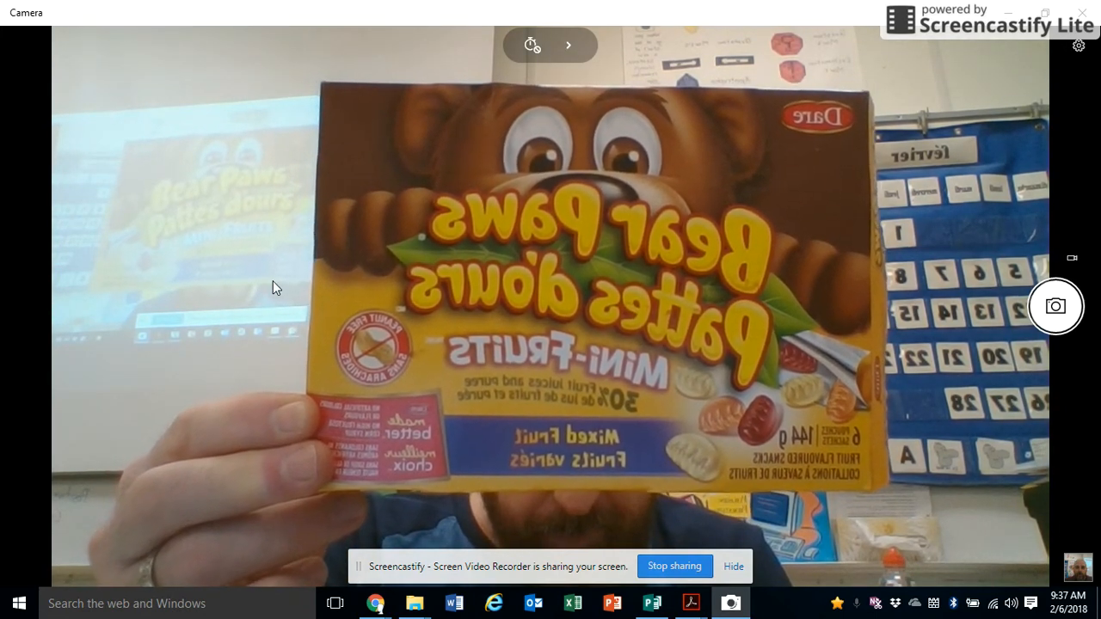
pyautogui.click(735, 565)
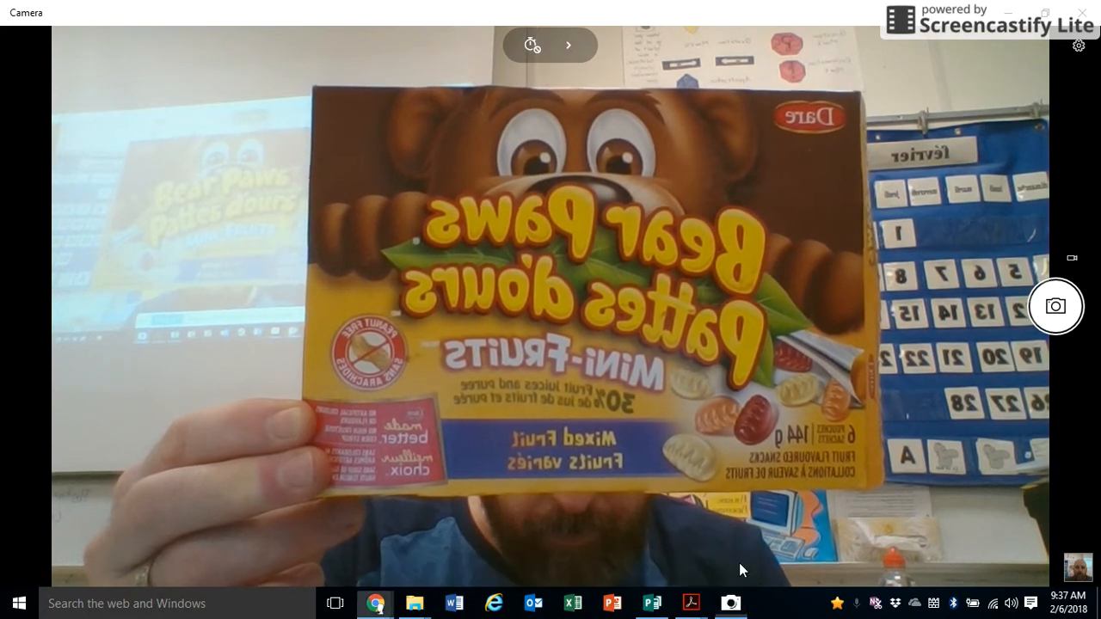
pyautogui.click(1050, 307)
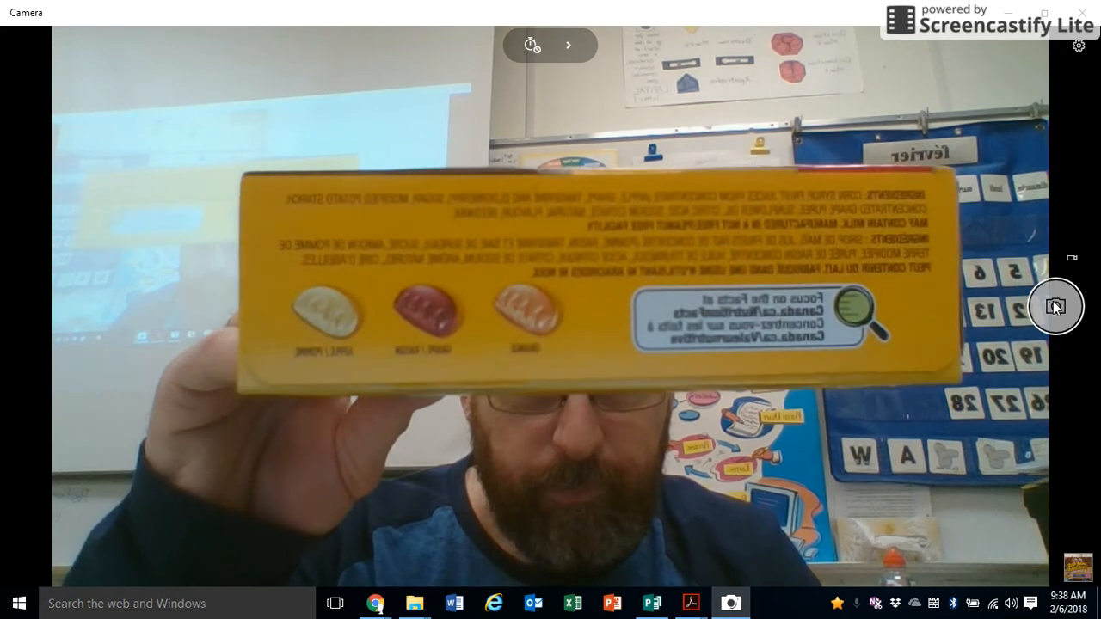
pyautogui.click(1056, 308)
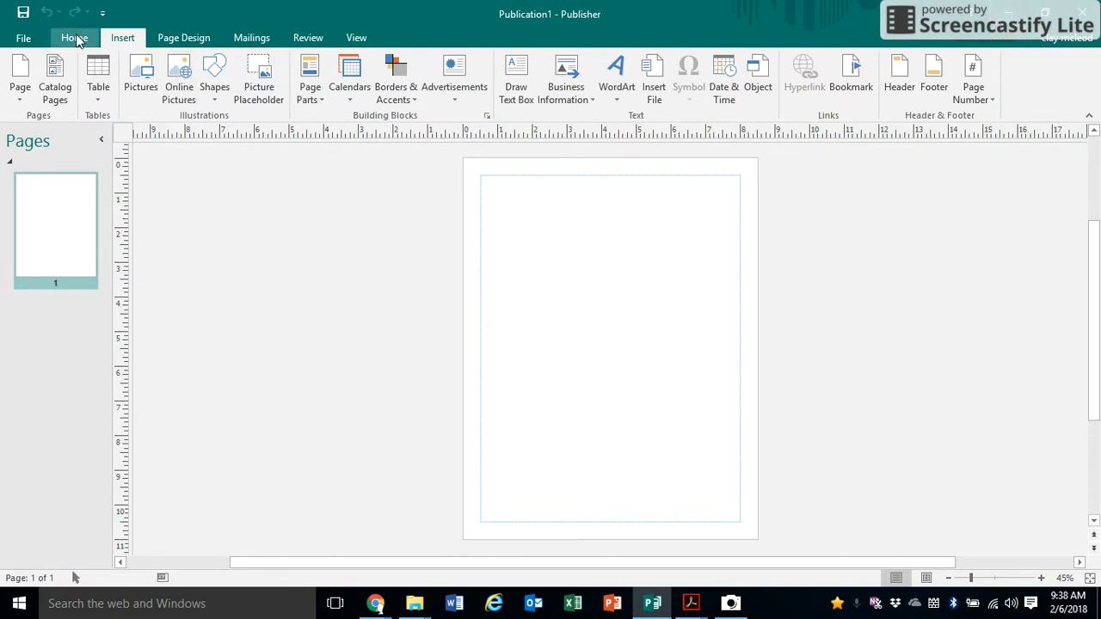
# Insert the box-front photo WIN_20180206_09_37_55_Pro from the Camera Roll folder into the Publisher page
pyautogui.click(152, 90)
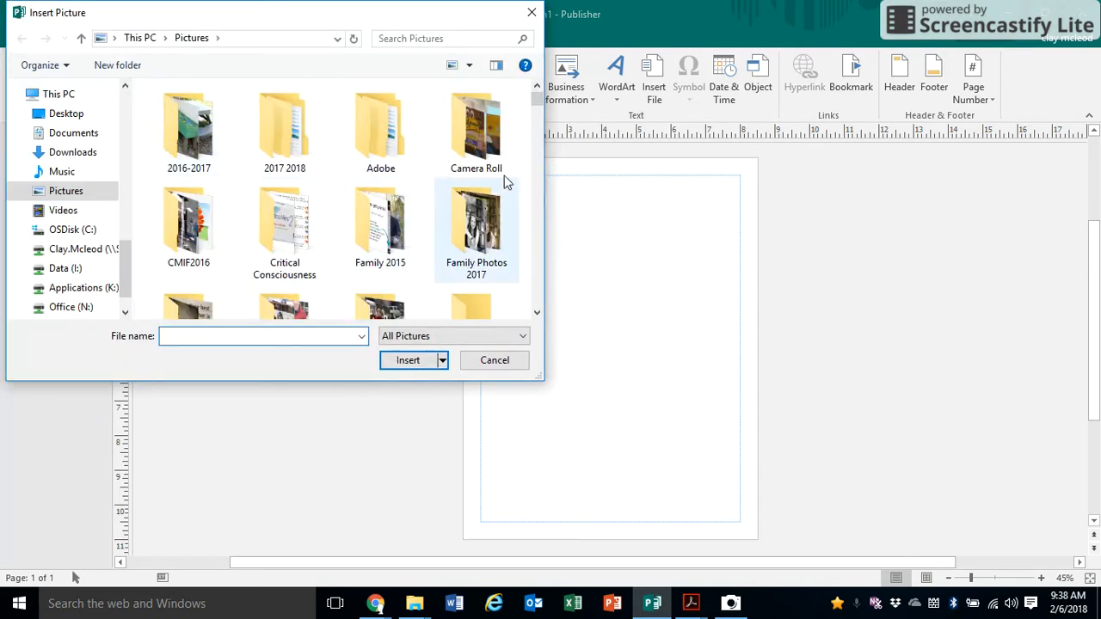
pyautogui.doubleClick(481, 150)
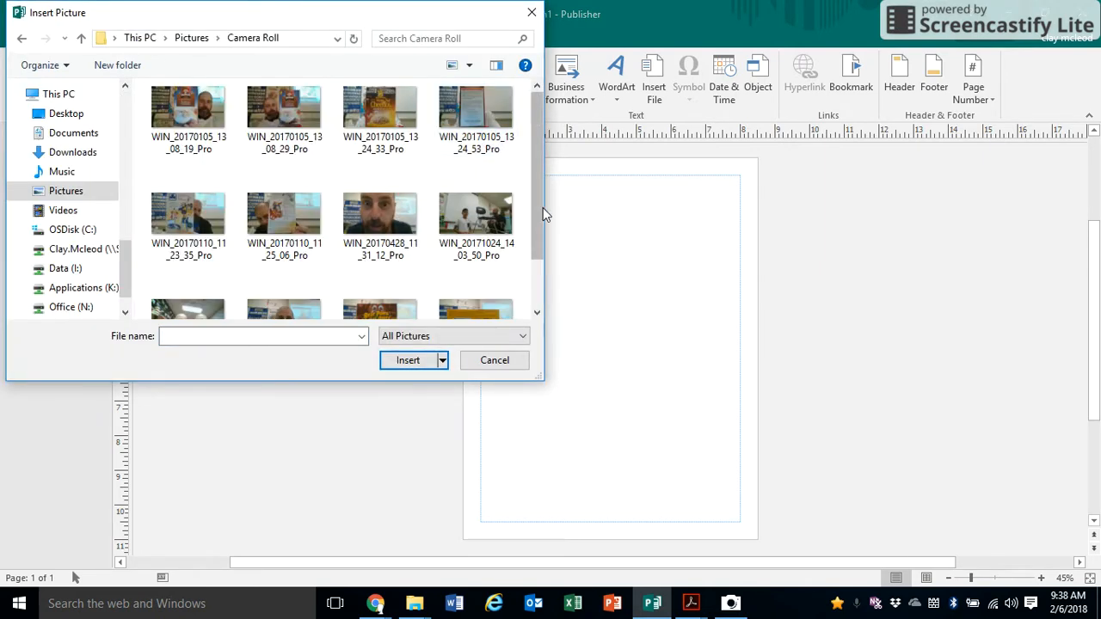
pyautogui.moveTo(537, 219); pyautogui.dragTo(538, 273)
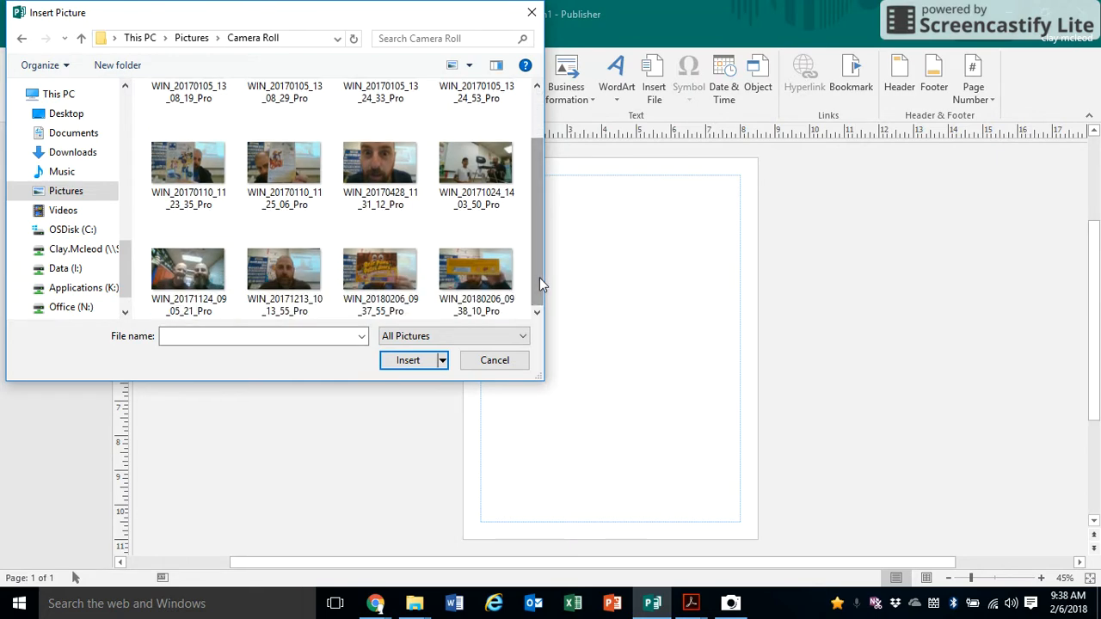
pyautogui.click(393, 268)
pyautogui.click(404, 366)
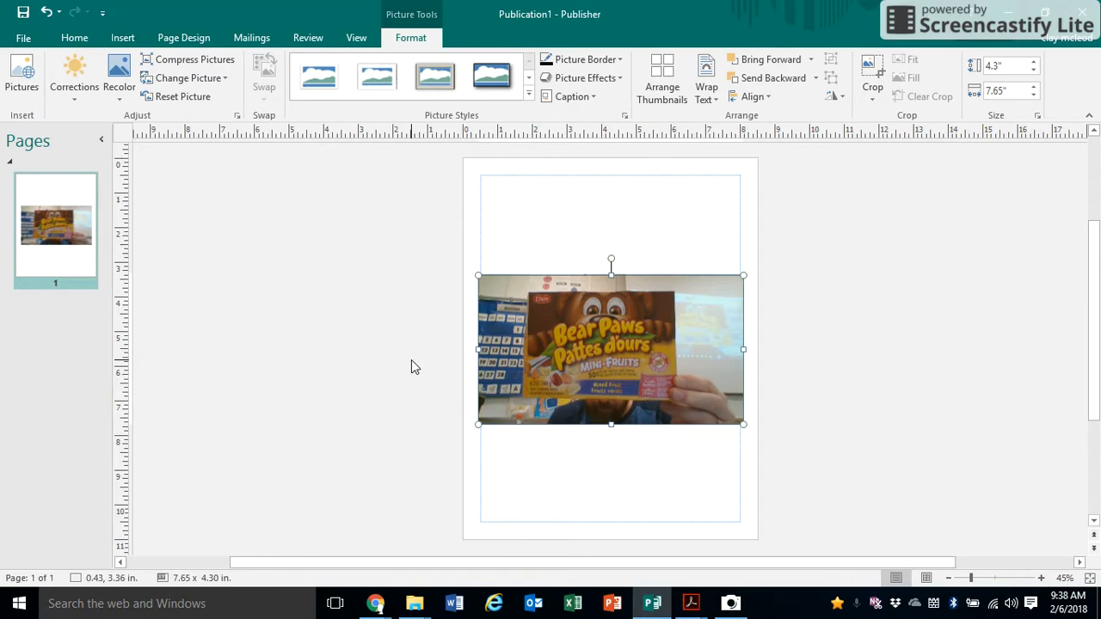
# Insert the ingredients-side photo WIN_20180206_09_38_10_Pro and arrange it below the box-front photo without overlap
pyautogui.click(121, 40)
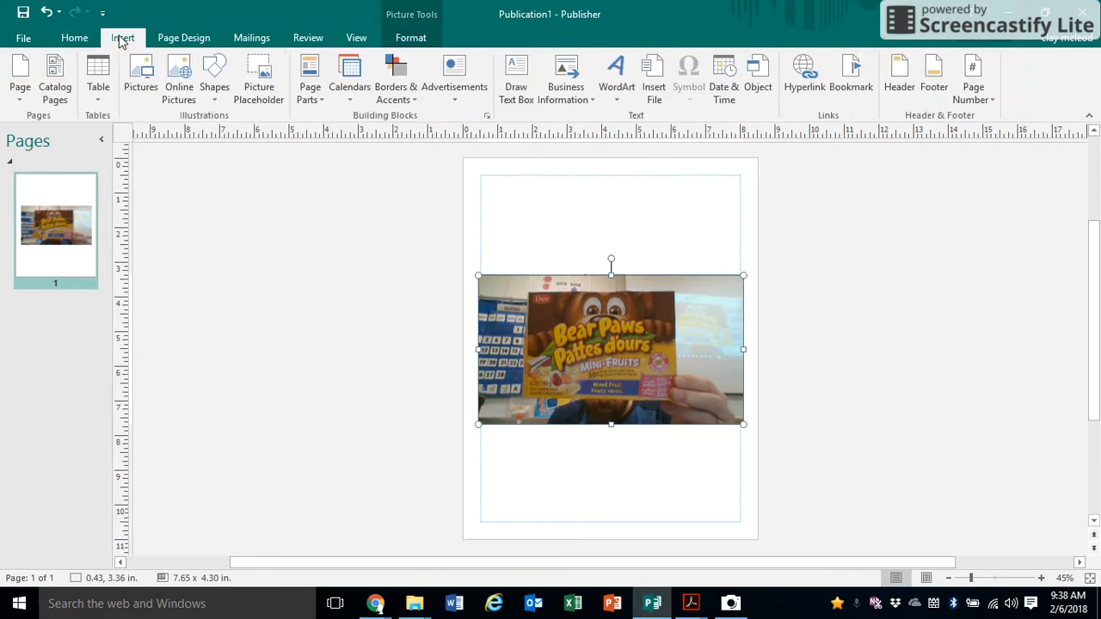
pyautogui.click(140, 72)
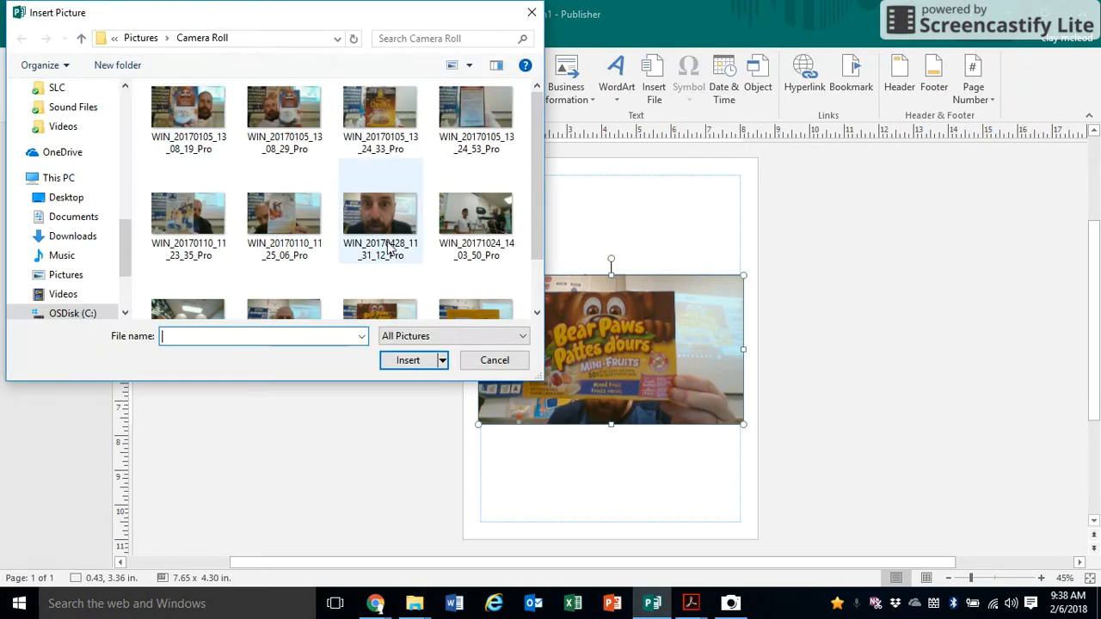
pyautogui.scroll(-1, 540, 250)
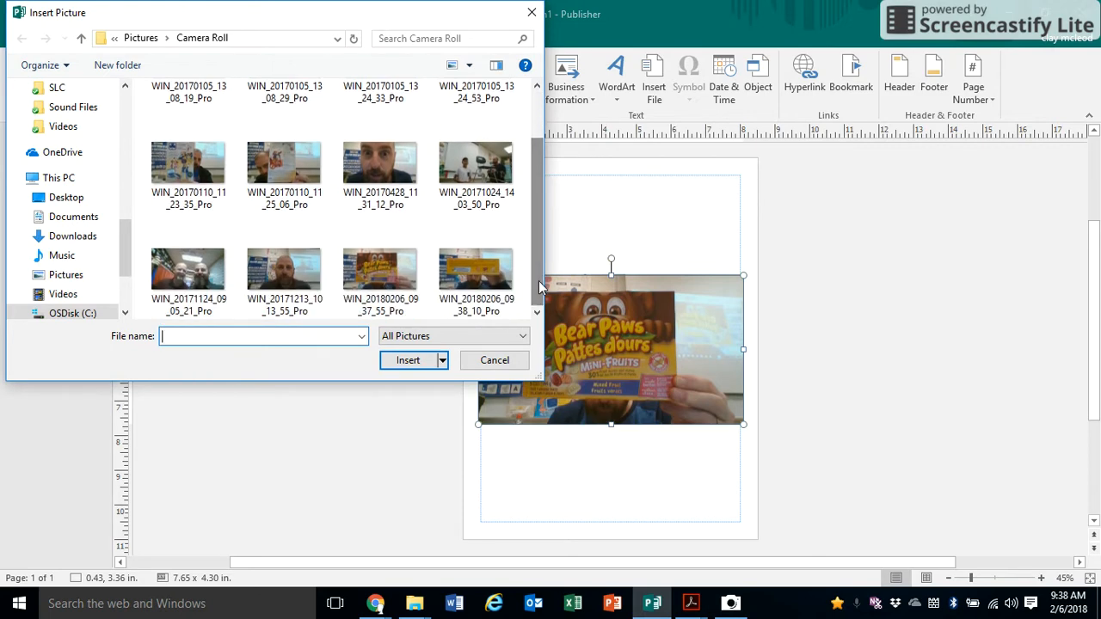
pyautogui.click(487, 270)
pyautogui.click(432, 360)
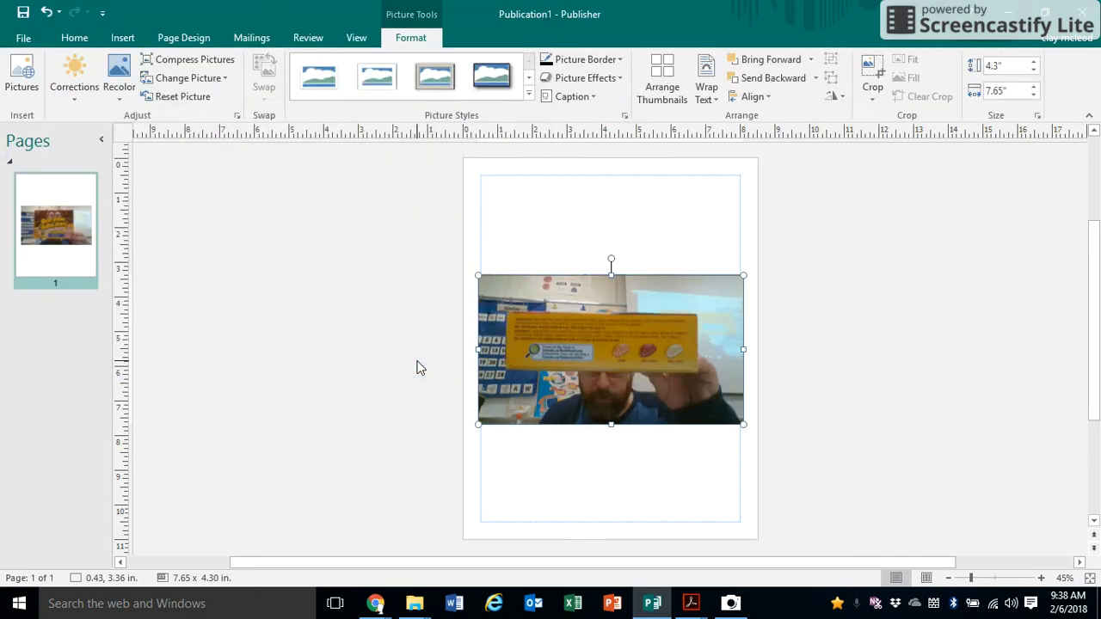
pyautogui.moveTo(595, 393); pyautogui.dragTo(596, 483)
pyautogui.moveTo(598, 344); pyautogui.dragTo(598, 267)
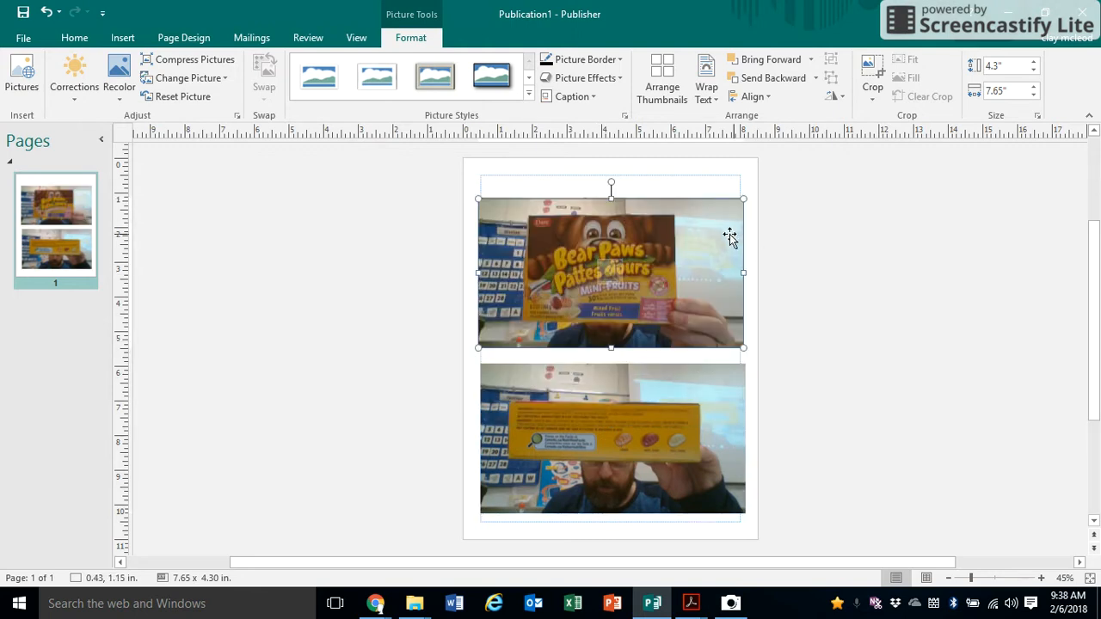
# Crop the upper photo to the edges of the Bear Paws box front, about 4.26 x 3.23 in
pyautogui.click(873, 93)
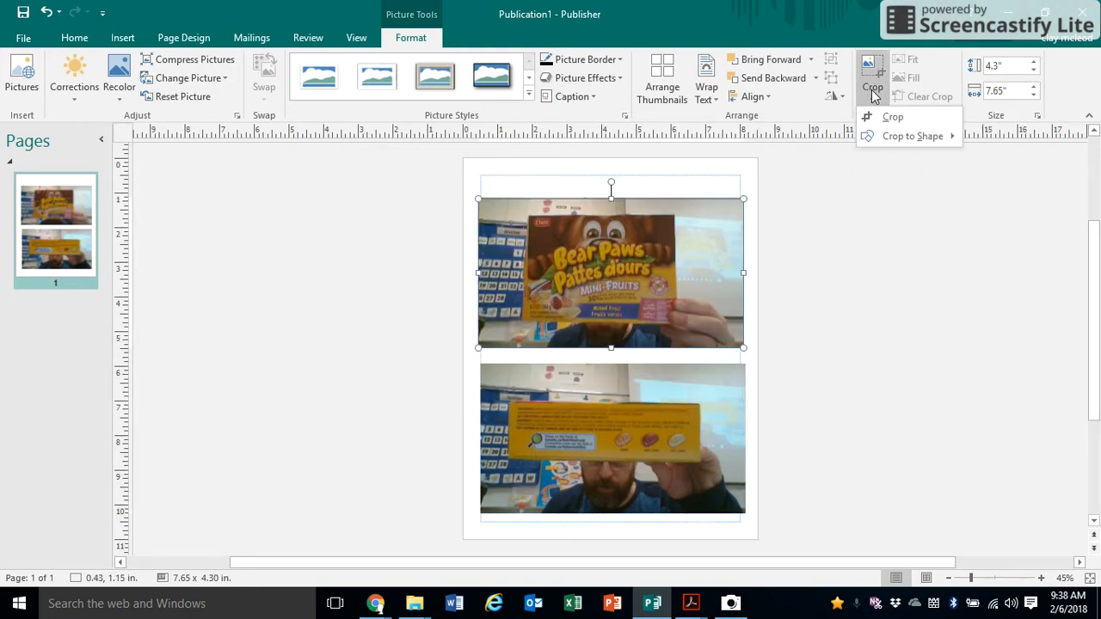
pyautogui.click(885, 116)
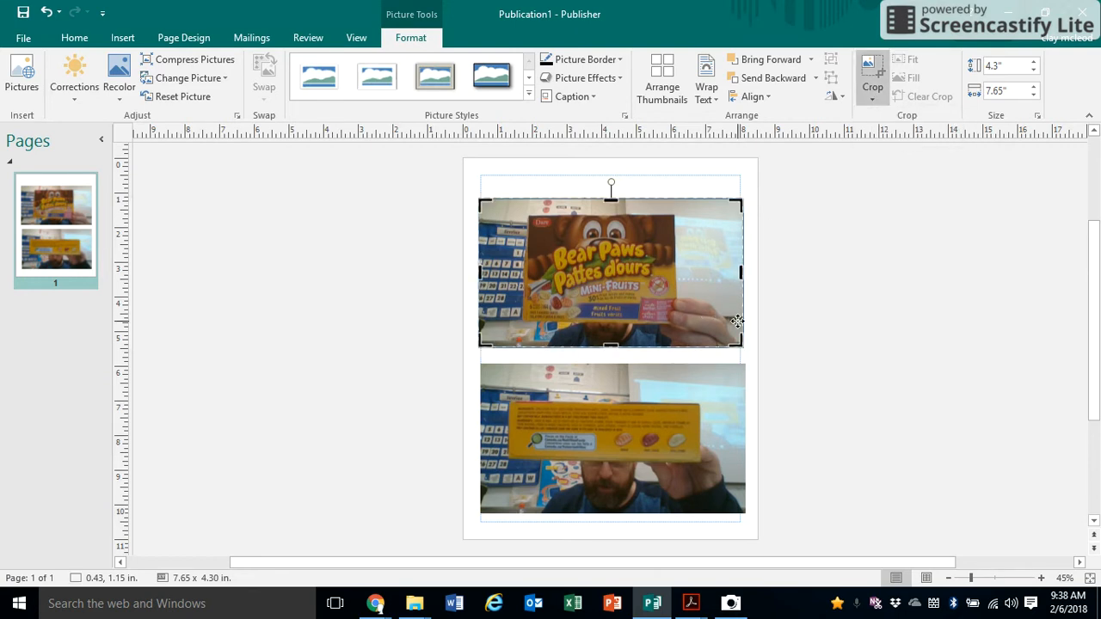
pyautogui.moveTo(735, 341); pyautogui.dragTo(666, 321)
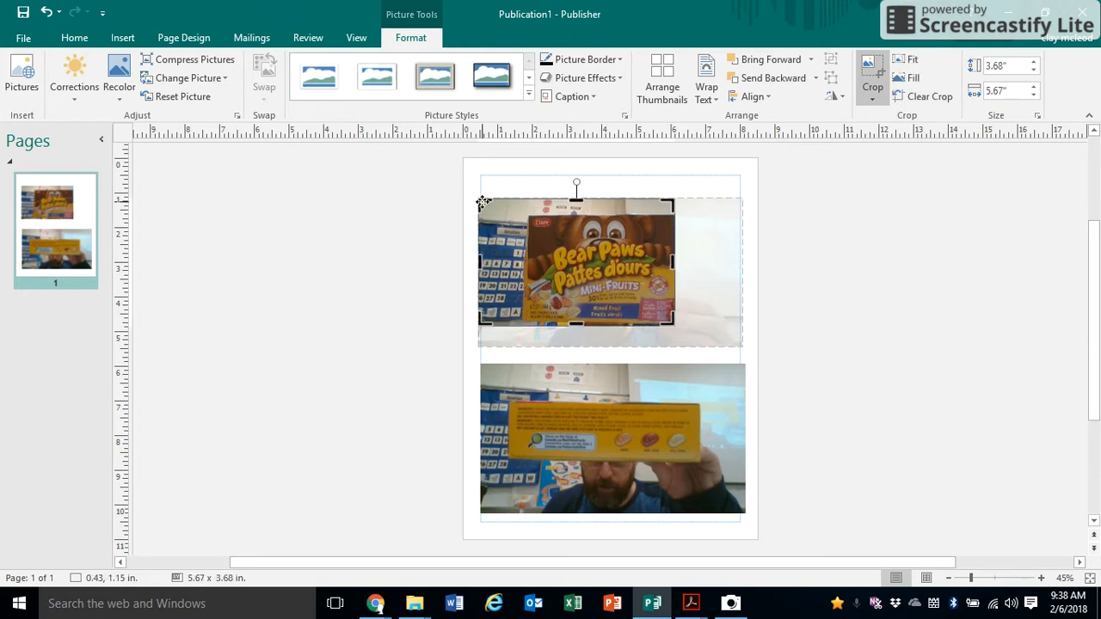
pyautogui.moveTo(480, 200); pyautogui.dragTo(526, 213)
pyautogui.press('Escape')
# Crop the lower photo to the edges of the box's ingredients side, about 5.52 x 1.63 in
pyautogui.click(632, 438)
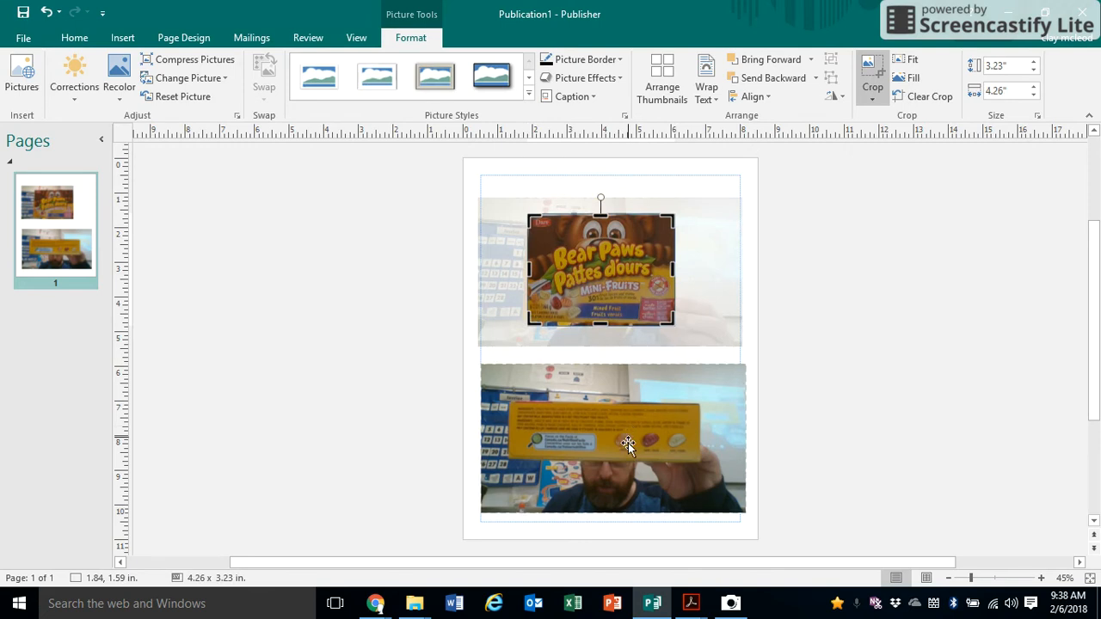
pyautogui.click(872, 86)
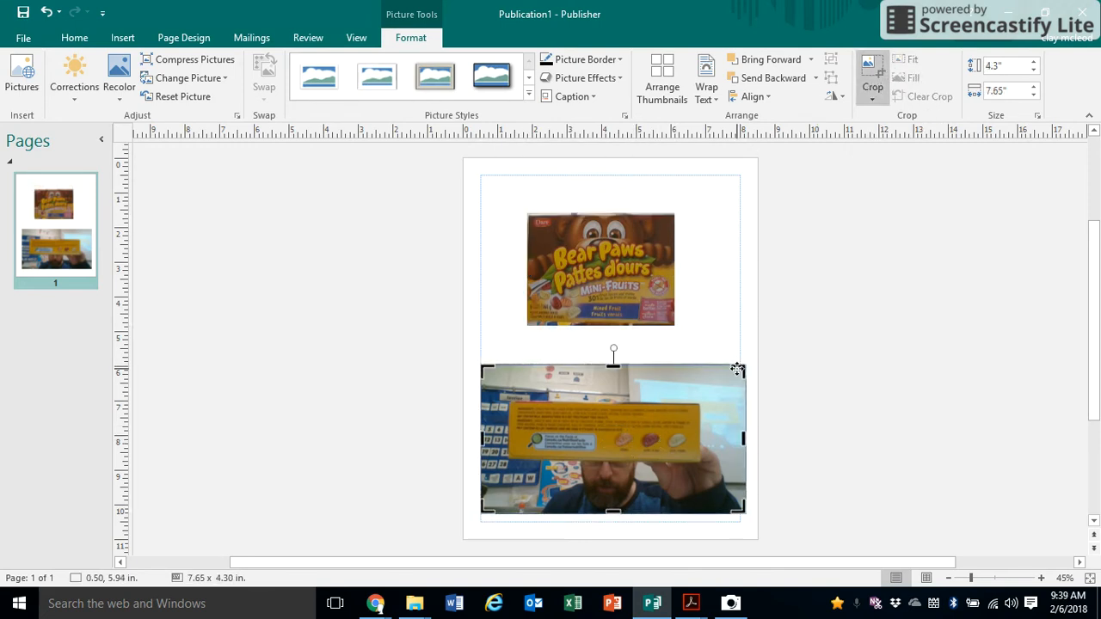
pyautogui.moveTo(738, 370); pyautogui.dragTo(699, 403)
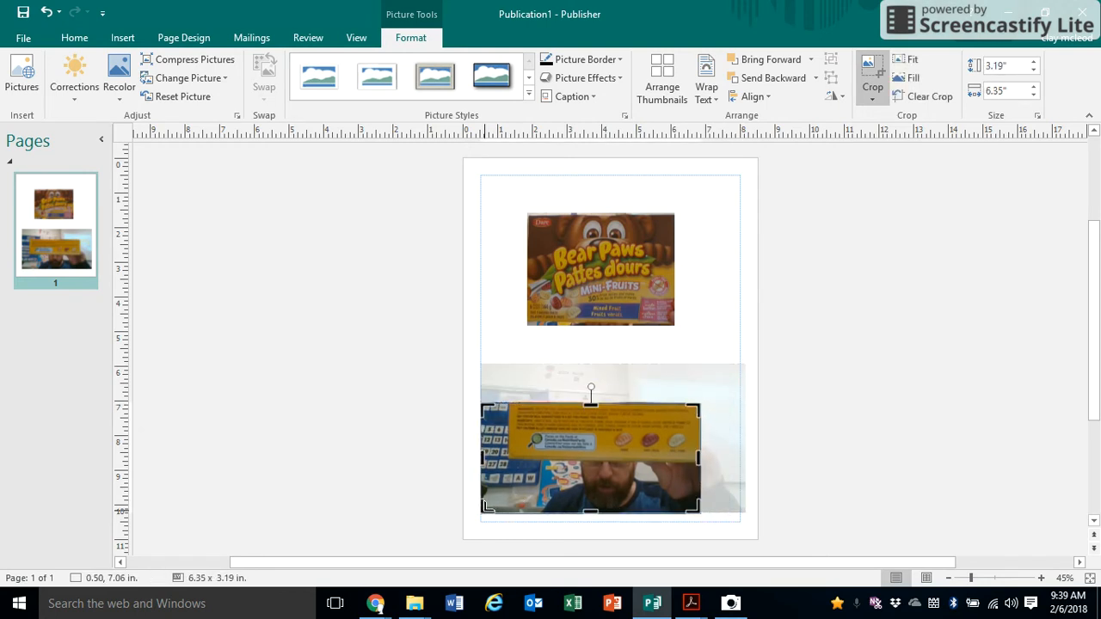
pyautogui.moveTo(486, 507); pyautogui.dragTo(511, 456)
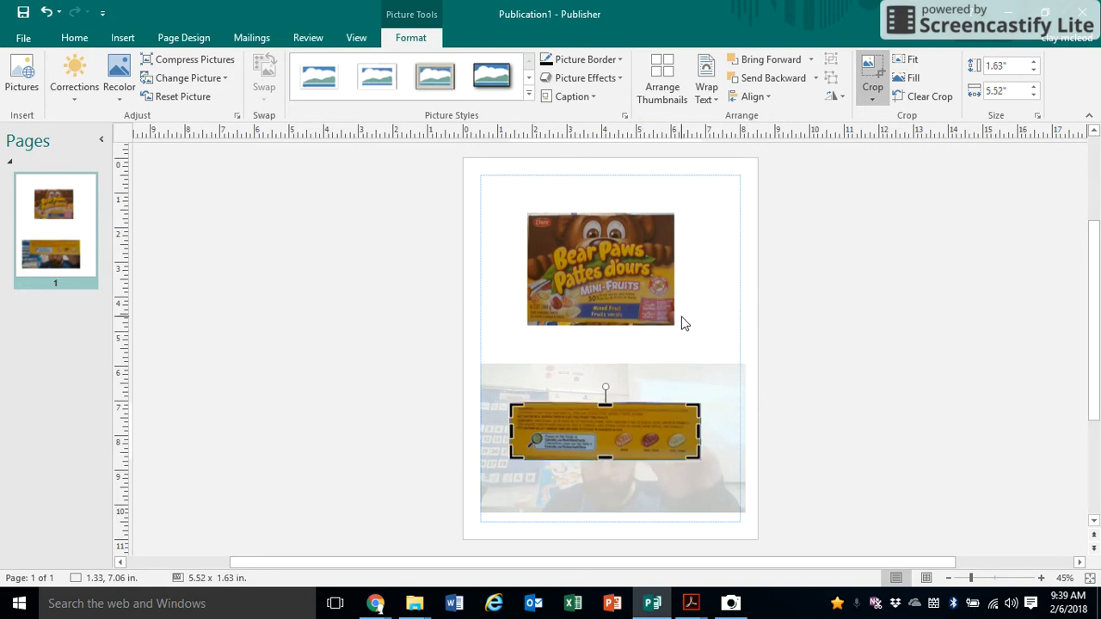
pyautogui.click(692, 328)
# Enlarge the box-front picture to about 5.55 x 4.22 in and reposition both pictures with a gap between them
pyautogui.click(621, 292)
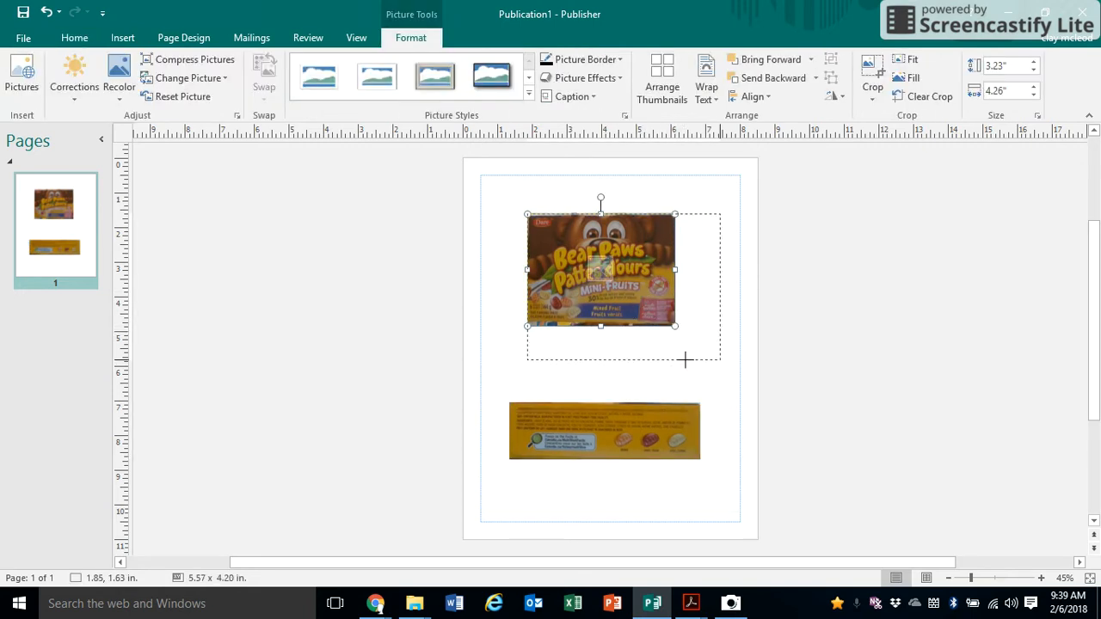
pyautogui.moveTo(686, 359); pyautogui.dragTo(685, 359)
pyautogui.moveTo(636, 312)
pyautogui.mouseDown()
pyautogui.moveTo(611, 318)
pyautogui.moveTo(627, 327)
pyautogui.mouseUp()
pyautogui.click(606, 429)
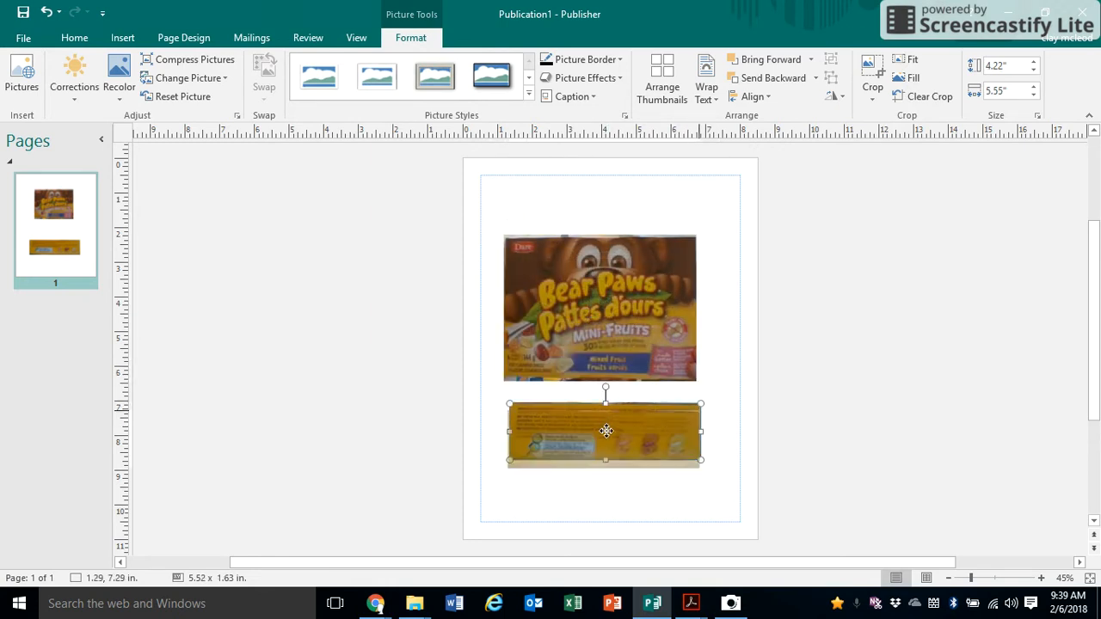
pyautogui.moveTo(606, 430); pyautogui.dragTo(605, 439)
pyautogui.moveTo(625, 329); pyautogui.dragTo(633, 314)
pyautogui.click(551, 203)
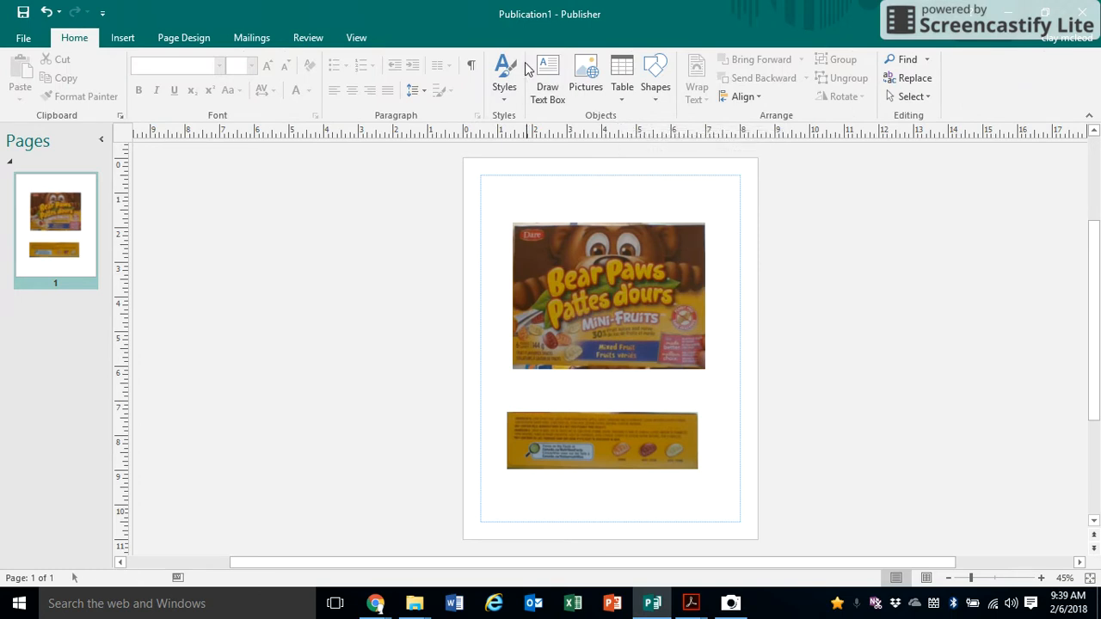
# Insert WordArt reading "Bear Paws" in the solid purple plain style
pyautogui.click(126, 37)
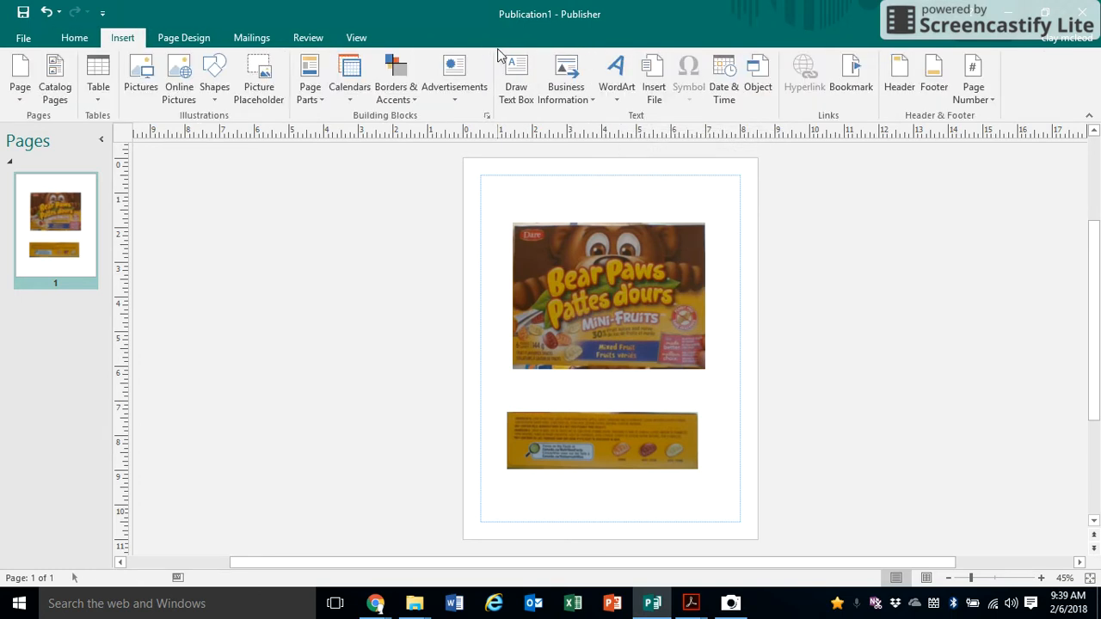
pyautogui.click(616, 82)
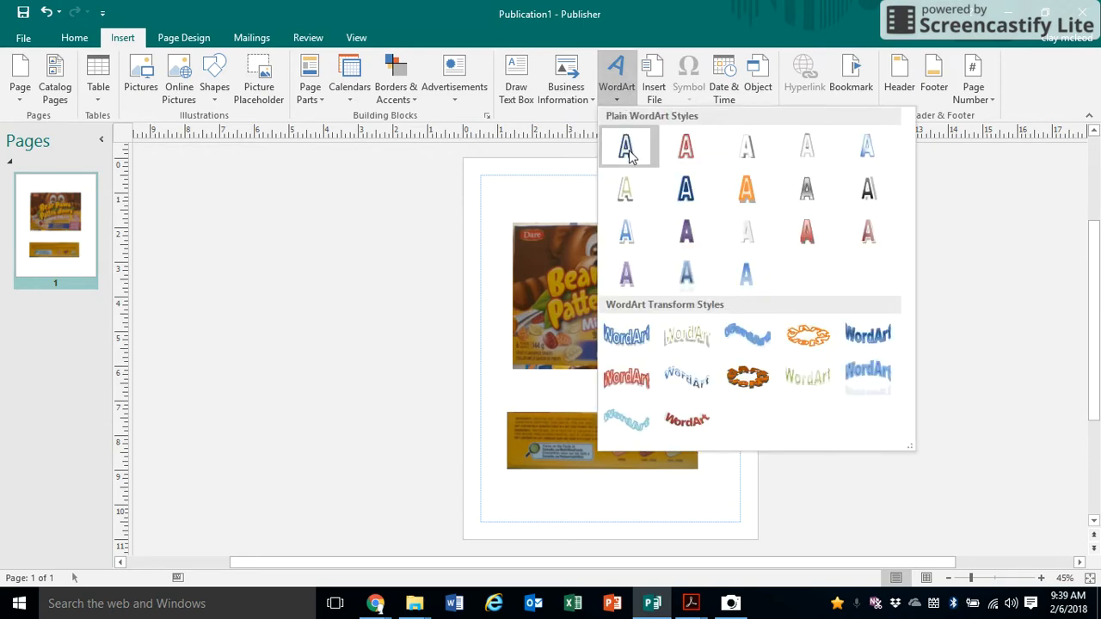
pyautogui.click(681, 229)
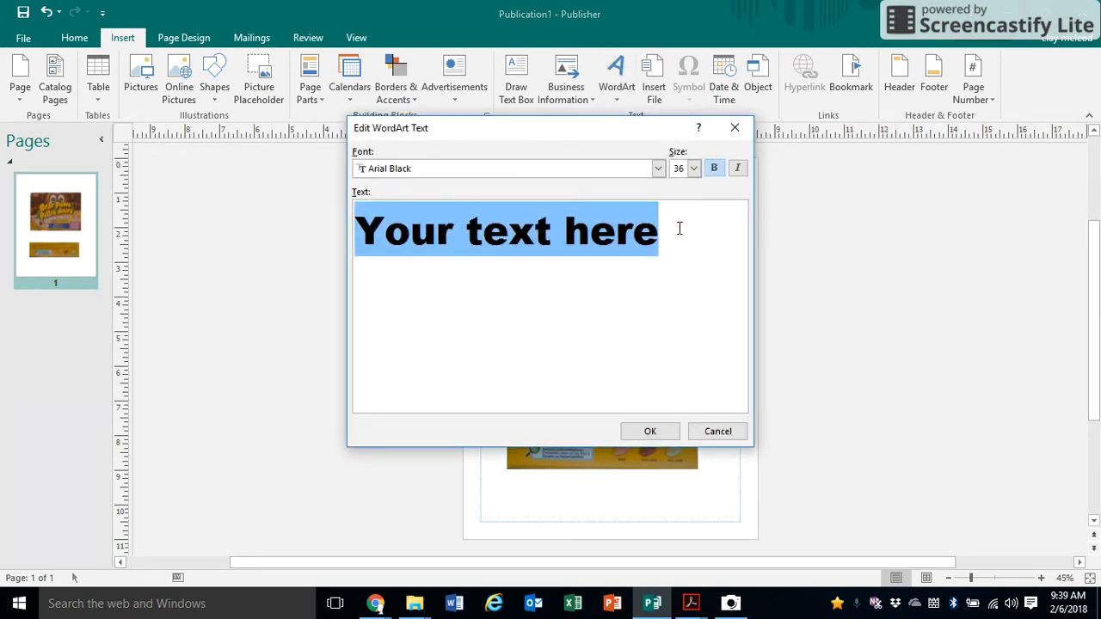
pyautogui.write('Bear Paws')
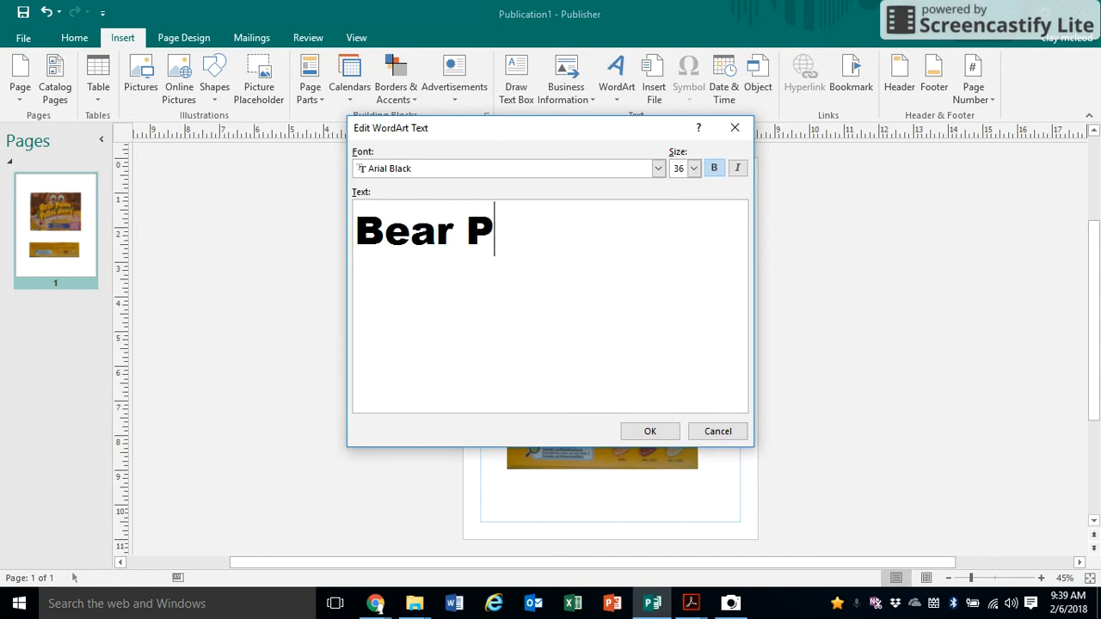
pyautogui.click(649, 431)
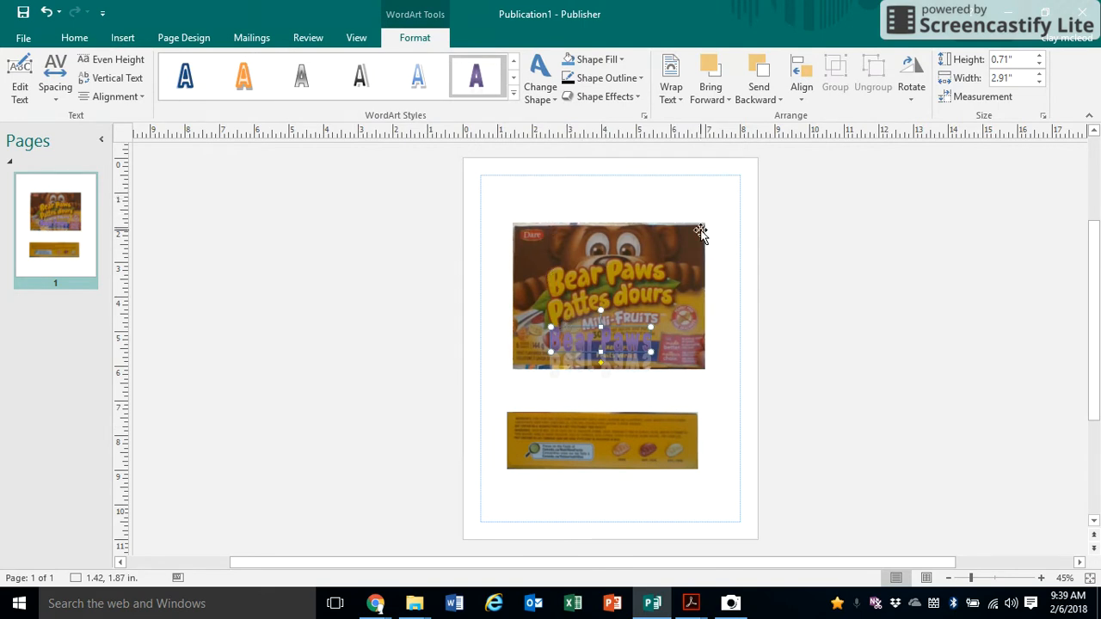
# Move the box-front picture slightly down the page, closer to the ingredients picture
pyautogui.moveTo(602, 241); pyautogui.dragTo(603, 278)
pyautogui.moveTo(607, 321); pyautogui.dragTo(596, 271)
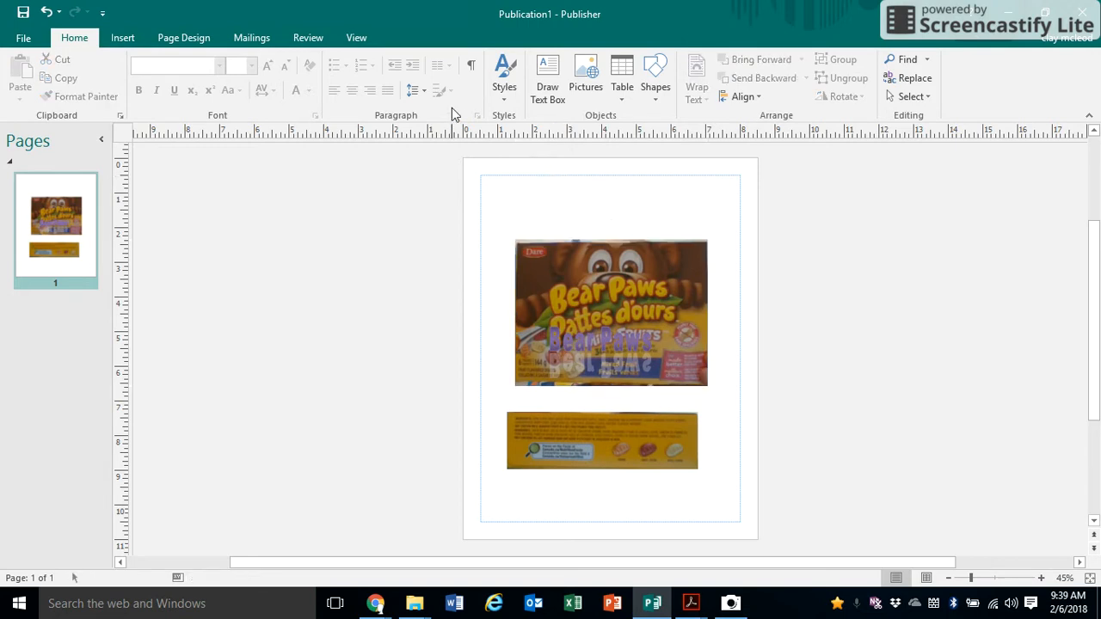
# Insert a second WordArt reading "Bear Paws" in the first, blue-outlined transform style, keeping Arial Black at size 36
pyautogui.click(122, 38)
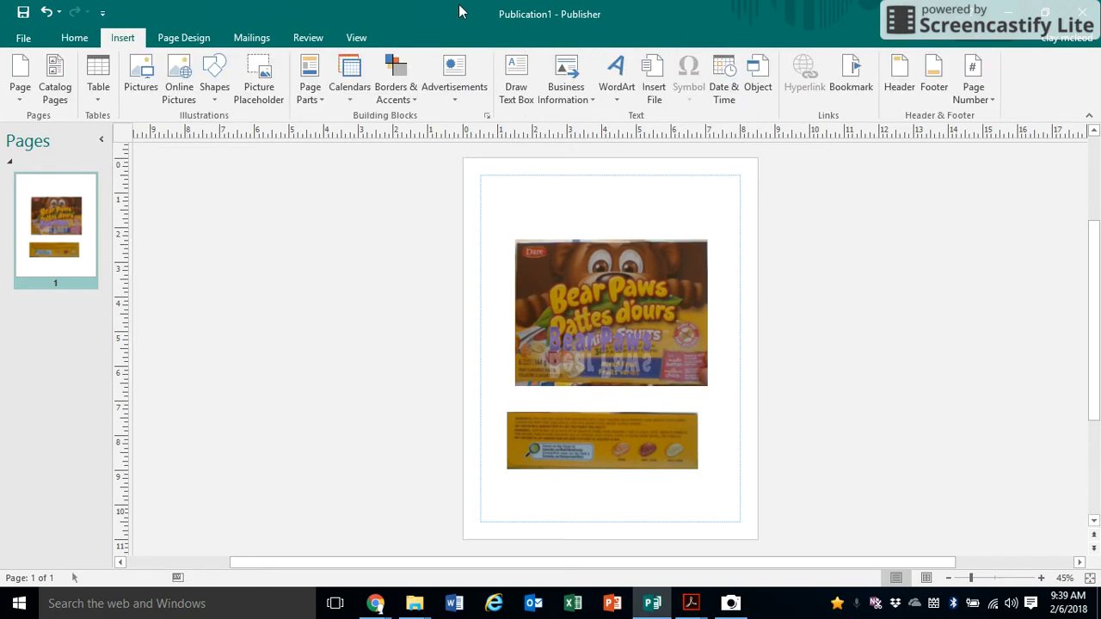
pyautogui.click(617, 88)
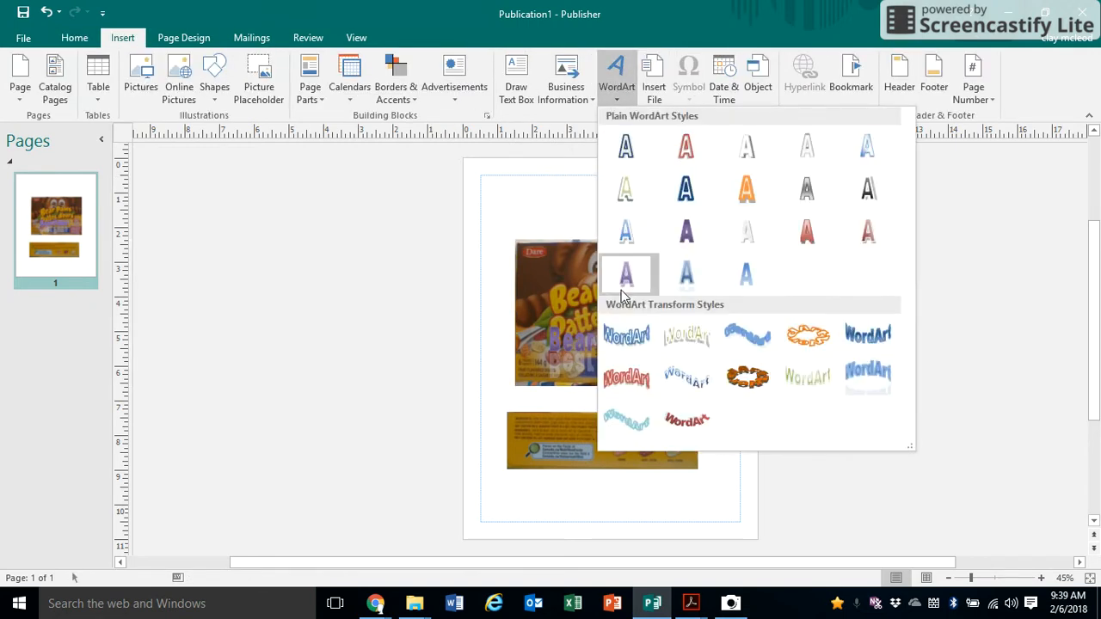
pyautogui.click(626, 335)
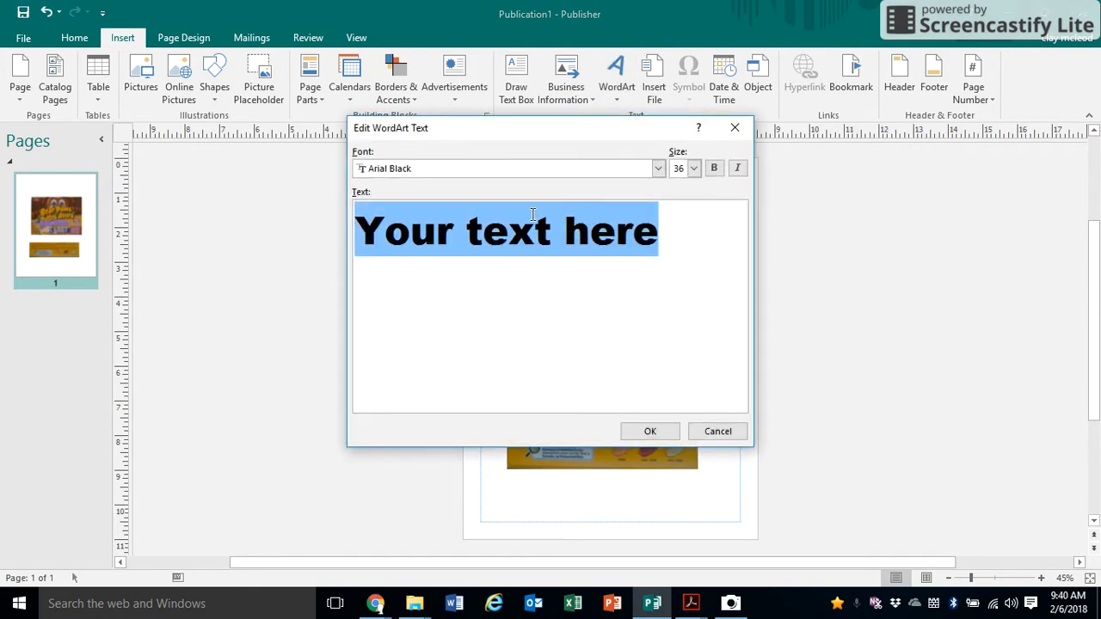
pyautogui.write('Bear P')
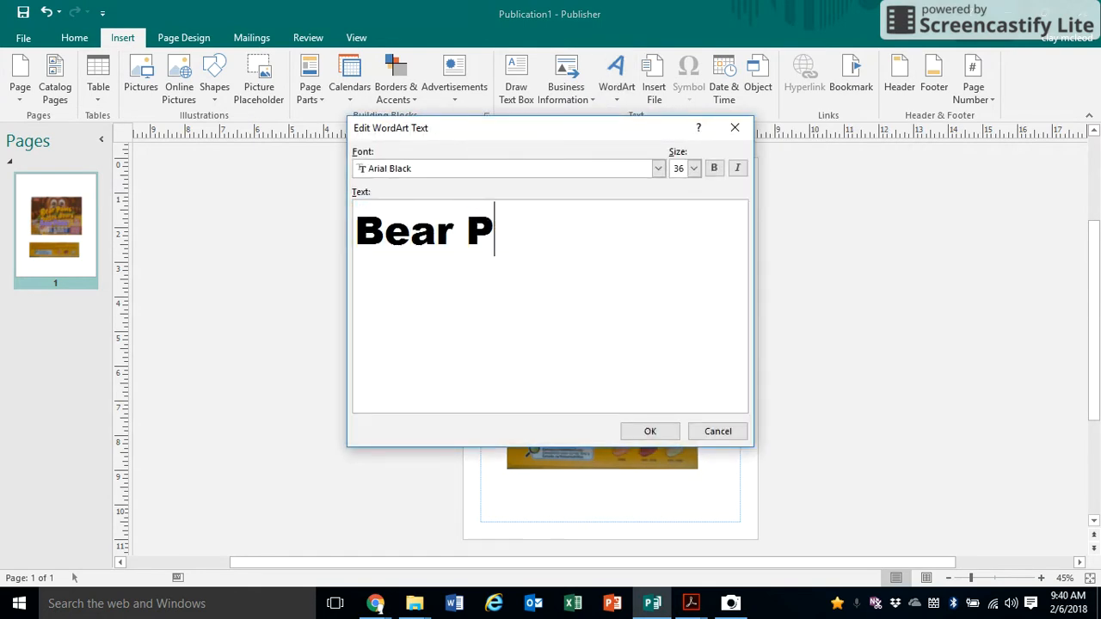
pyautogui.write('aws')
pyautogui.press('BackSpace')
pyautogui.write('ws')
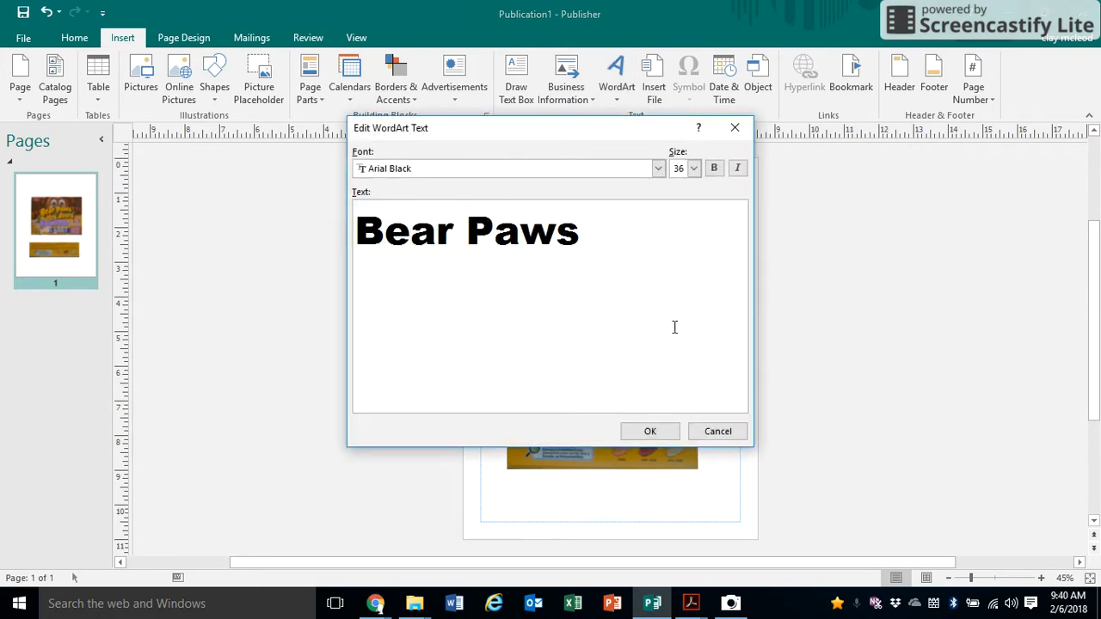
pyautogui.click(651, 430)
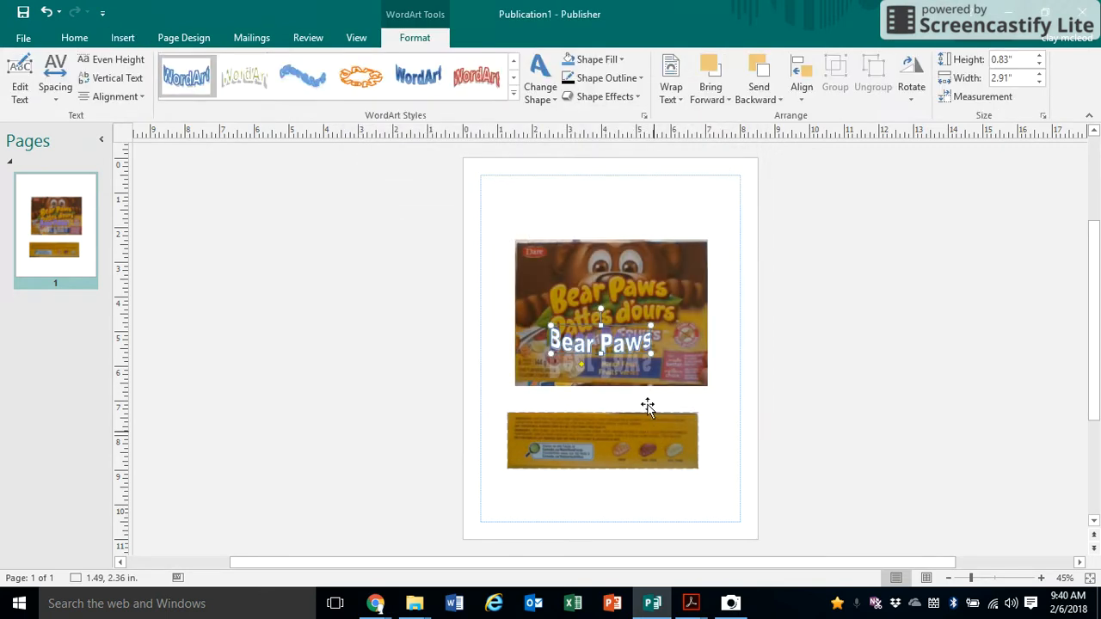
pyautogui.click(727, 362)
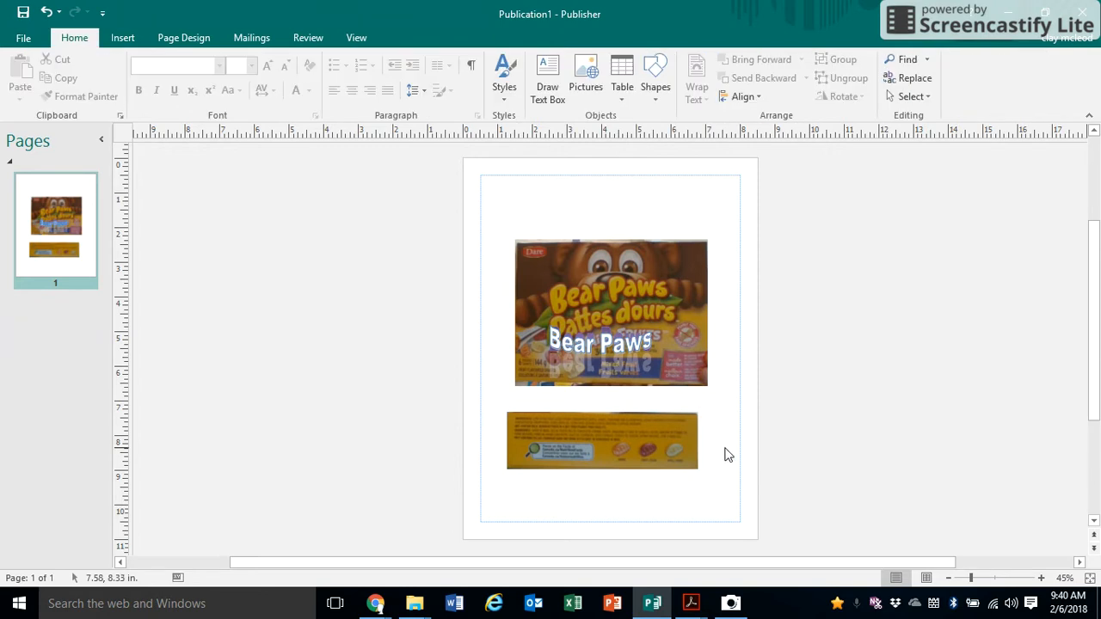
# Enlarge the ingredients picture slightly so its right edge lines up with the box-front picture
pyautogui.click(679, 445)
pyautogui.click(700, 478)
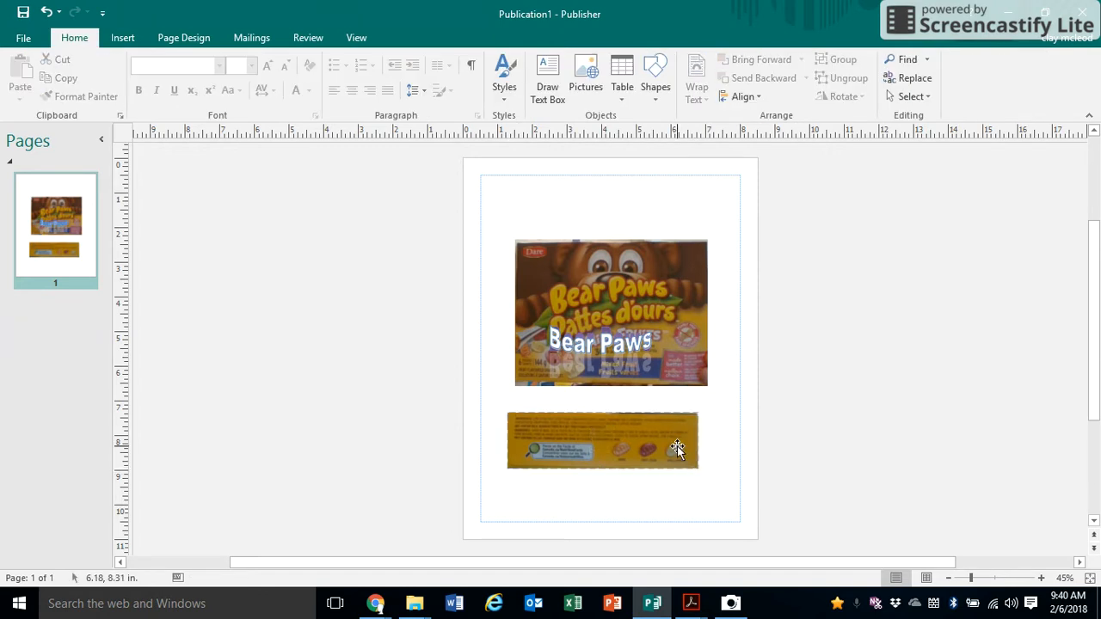
pyautogui.click(678, 449)
pyautogui.moveTo(697, 469)
pyautogui.mouseDown()
pyautogui.moveTo(717, 474)
pyautogui.moveTo(708, 471)
pyautogui.mouseUp()
pyautogui.click(757, 356)
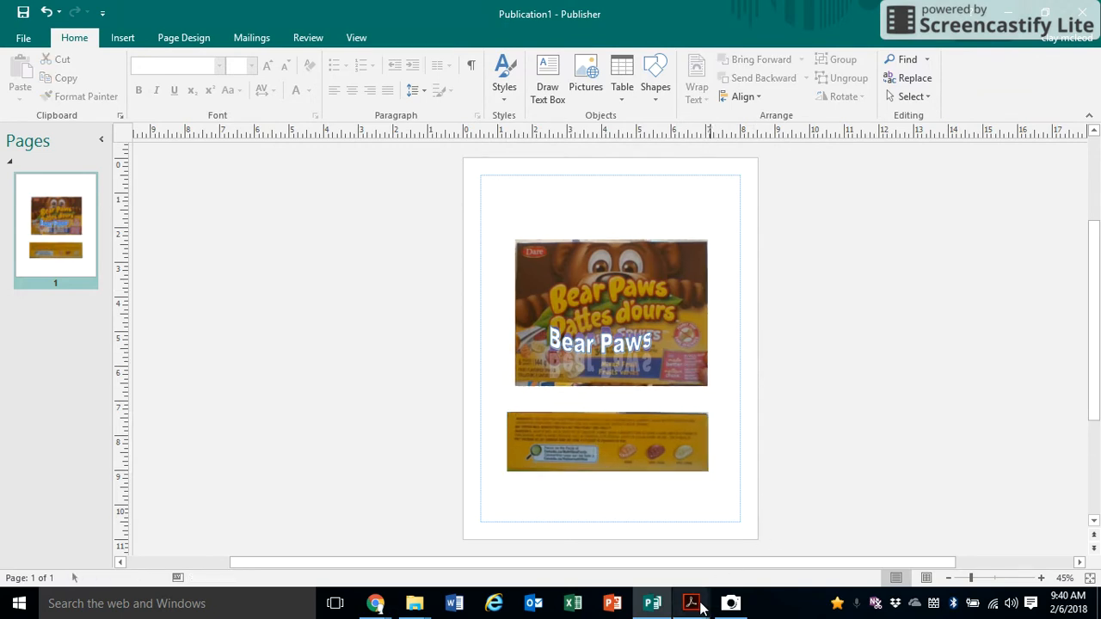
# Switch to Adobe Acrobat and bring up the Nutella food French project PDF as an example
pyautogui.moveTo(693, 608)
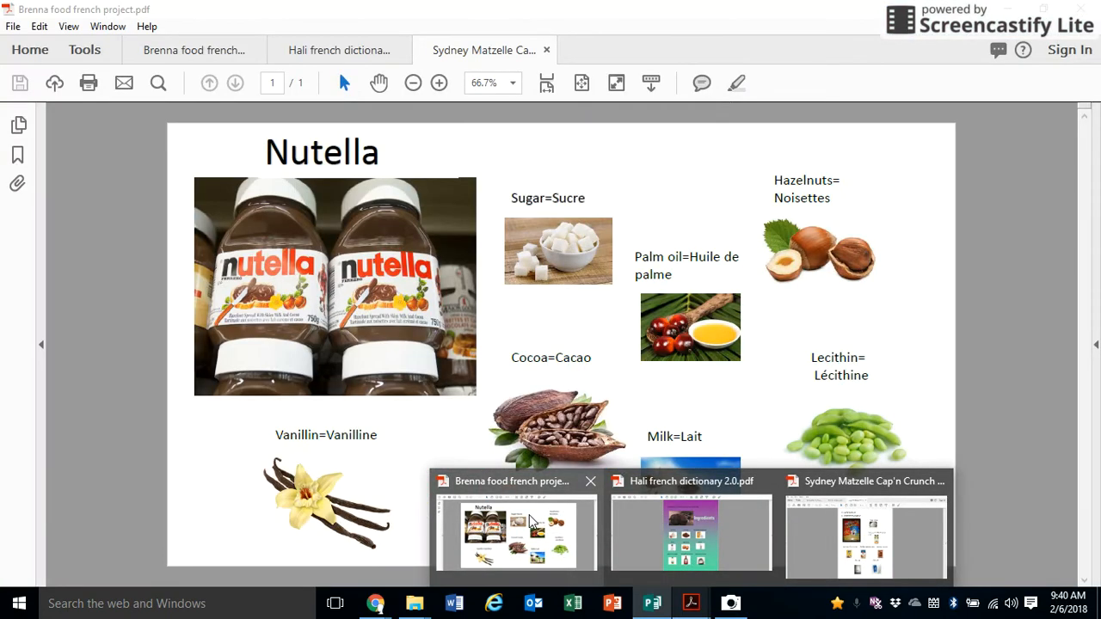
pyautogui.click(531, 521)
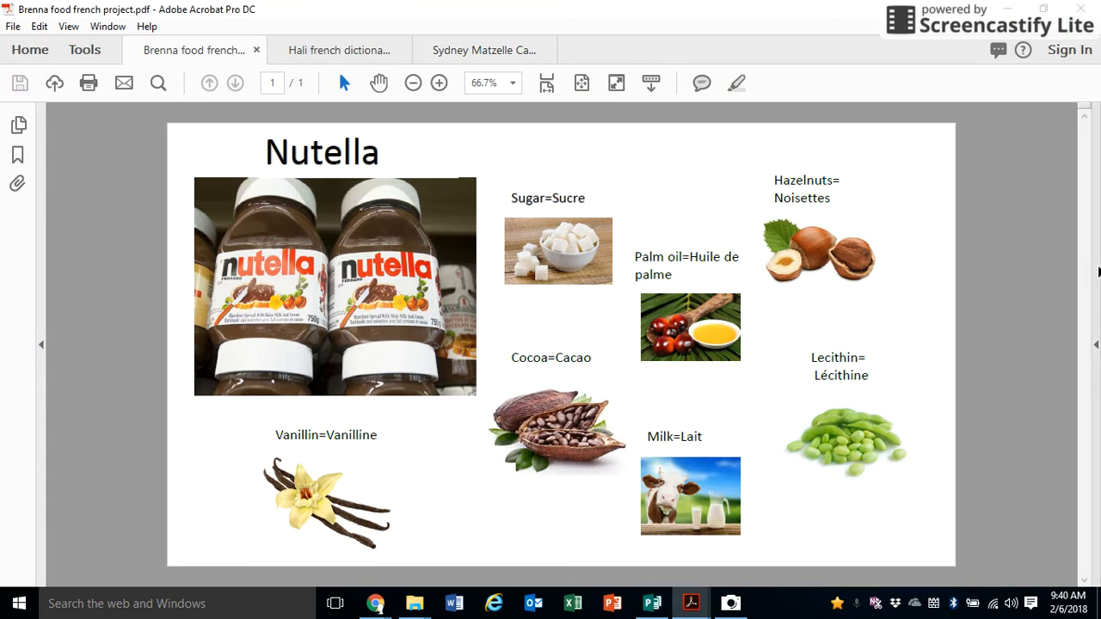